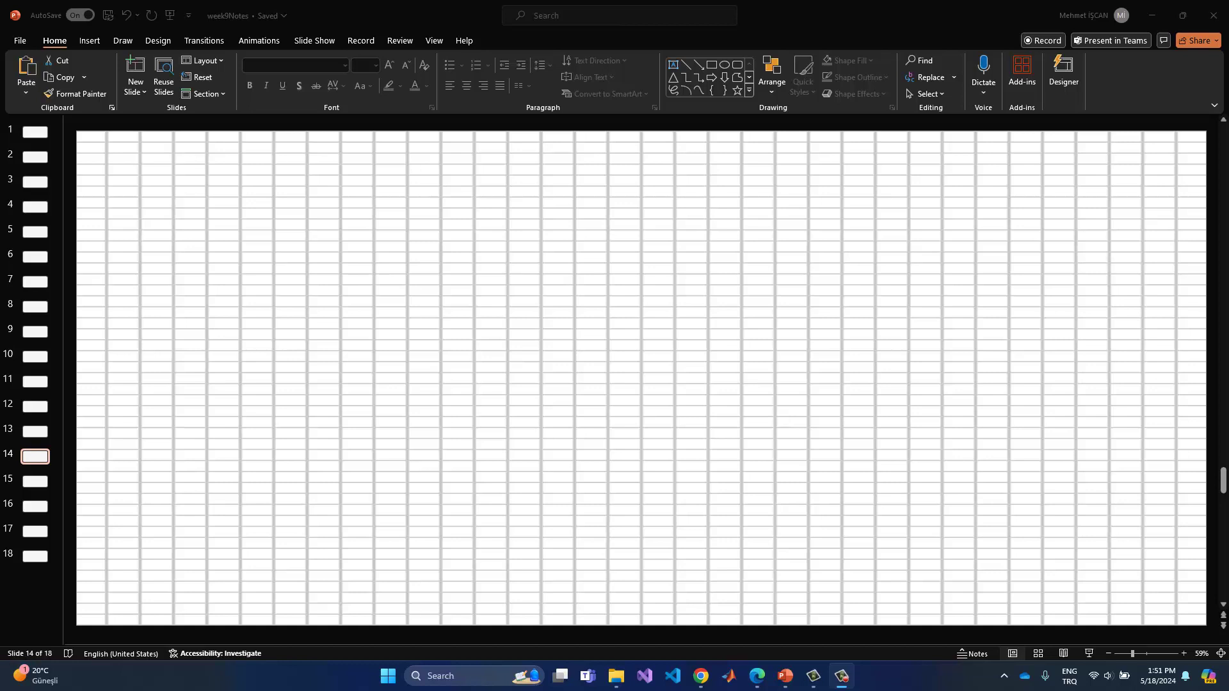
Pick the red pen from the Draw tools for writing on blank slide 14
click(123, 41)
Handwrite 'Digital Signal Processing' in red across the top of slide 14 and underline it
click(182, 71)
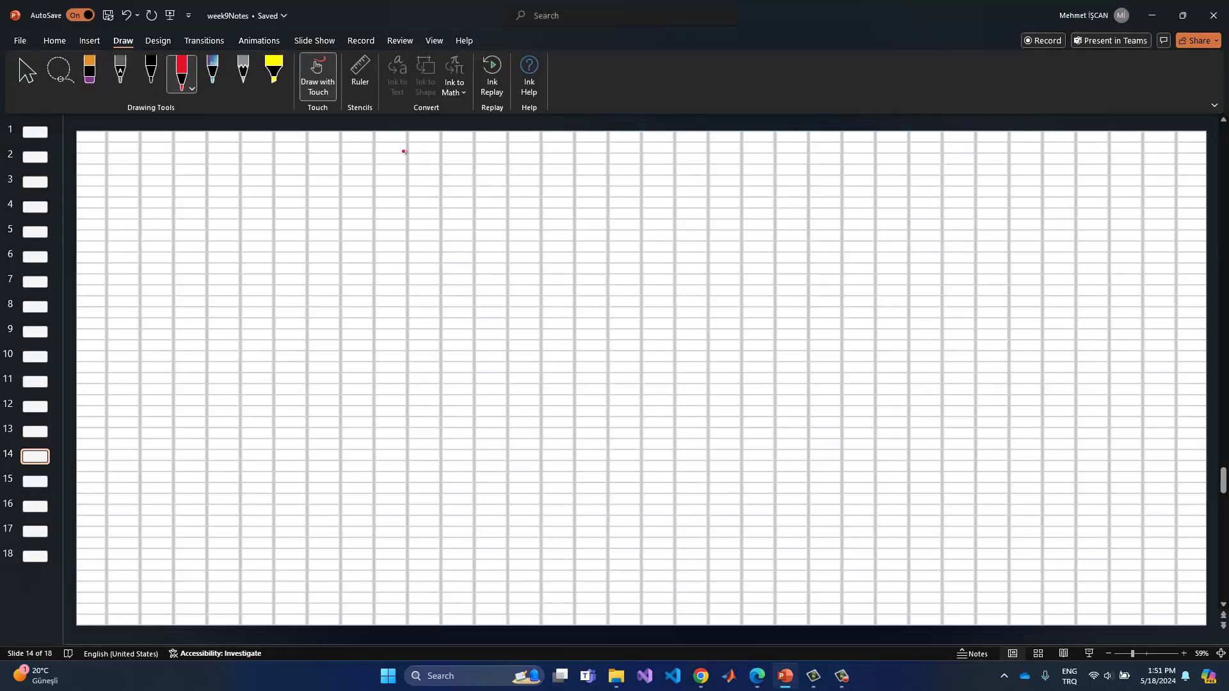
mouse_move(403, 145)
mouse_down()
mouse_move(401, 172)
mouse_move(466, 154)
mouse_move(517, 168)
mouse_move(548, 148)
mouse_move(599, 168)
mouse_move(768, 153)
mouse_up()
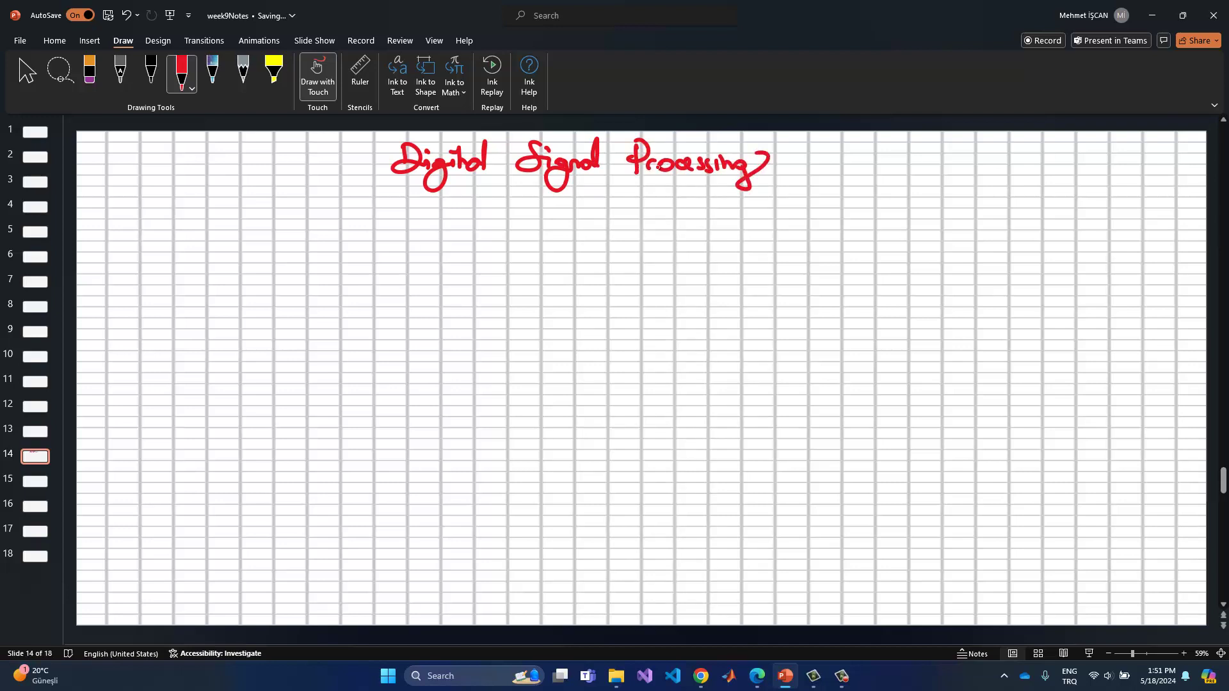
drag(395, 180, 762, 177)
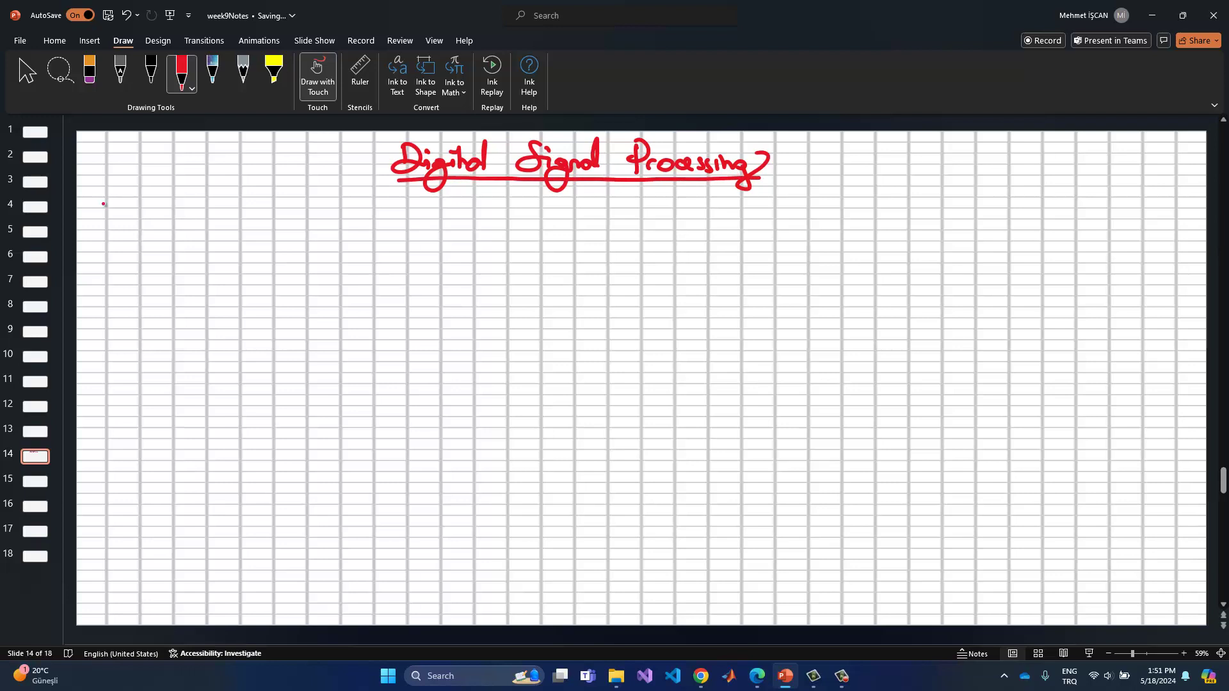
Write 'Filter Design' in red at the top left and underline it
mouse_move(105, 156)
mouse_down()
mouse_move(131, 155)
mouse_move(128, 172)
mouse_move(143, 177)
mouse_move(201, 155)
mouse_move(220, 170)
mouse_move(259, 169)
mouse_move(253, 193)
mouse_move(279, 168)
mouse_up()
drag(107, 187, 130, 188)
drag(155, 189, 257, 185)
In black ink, draw a circled 1 and begin the point with 'The filter design'
click(150, 71)
mouse_move(107, 231)
mouse_down()
mouse_move(113, 215)
mouse_move(167, 215)
mouse_move(154, 240)
mouse_up()
drag(168, 211, 194, 236)
mouse_move(238, 209)
mouse_down()
mouse_move(243, 251)
mouse_move(253, 242)
mouse_up()
click(246, 229)
mouse_move(262, 208)
mouse_down()
mouse_move(265, 242)
mouse_move(271, 221)
mouse_up()
drag(268, 234, 319, 238)
mouse_move(332, 234)
mouse_down()
mouse_move(363, 238)
mouse_move(368, 257)
mouse_move(402, 241)
mouse_move(483, 240)
mouse_up()
click(457, 237)
Continue the first point through 'importance to get better results'
mouse_move(492, 226)
mouse_down()
mouse_move(485, 240)
mouse_move(537, 238)
mouse_up()
drag(539, 234, 594, 238)
mouse_move(587, 211)
mouse_down()
mouse_move(590, 243)
mouse_move(608, 241)
mouse_up()
drag(608, 234, 659, 236)
mouse_move(679, 242)
mouse_down()
mouse_move(708, 238)
mouse_move(713, 255)
mouse_move(757, 225)
mouse_move(796, 247)
mouse_up()
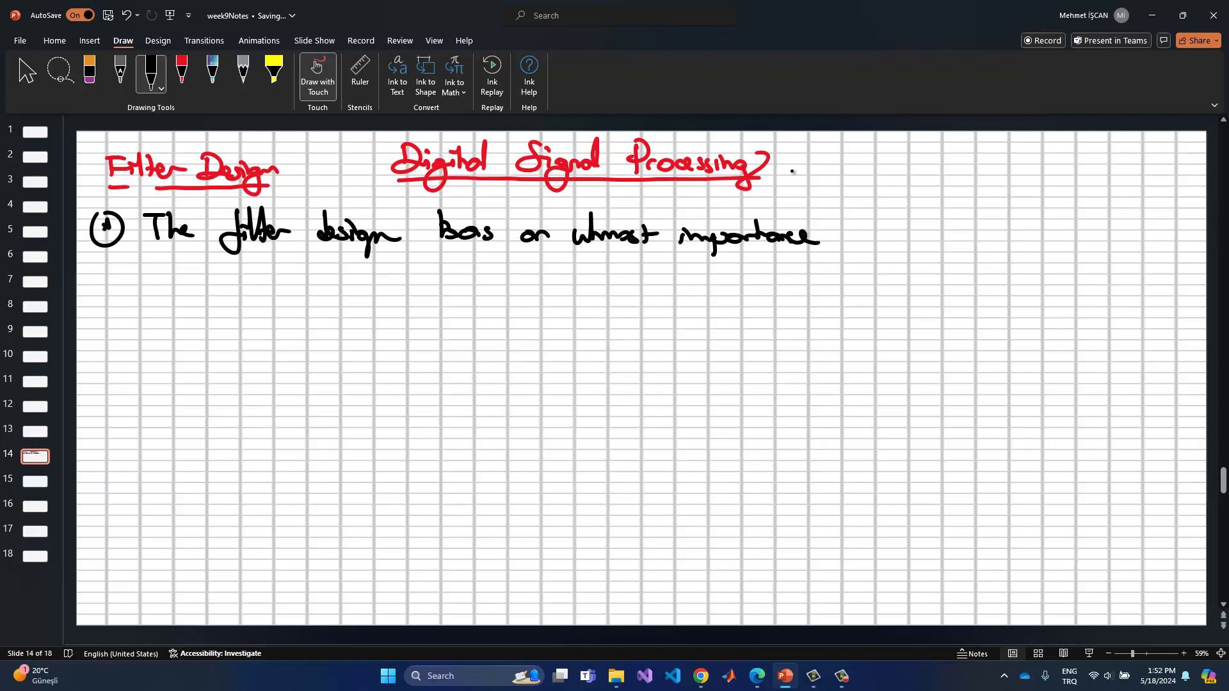
mouse_move(853, 221)
mouse_down()
mouse_move(855, 248)
mouse_move(862, 231)
mouse_up()
mouse_move(864, 236)
mouse_down()
mouse_move(901, 247)
mouse_move(914, 234)
mouse_up()
drag(915, 238, 1106, 240)
drag(1111, 203, 1125, 243)
drag(1091, 231, 1144, 243)
Finish the point on a second line with 'real-time applications.'
mouse_move(102, 273)
mouse_down()
mouse_move(108, 285)
mouse_move(225, 280)
mouse_up()
mouse_move(232, 263)
mouse_down()
mouse_move(238, 288)
mouse_move(402, 287)
mouse_up()
drag(413, 269, 435, 282)
drag(437, 277, 450, 286)
click(461, 285)
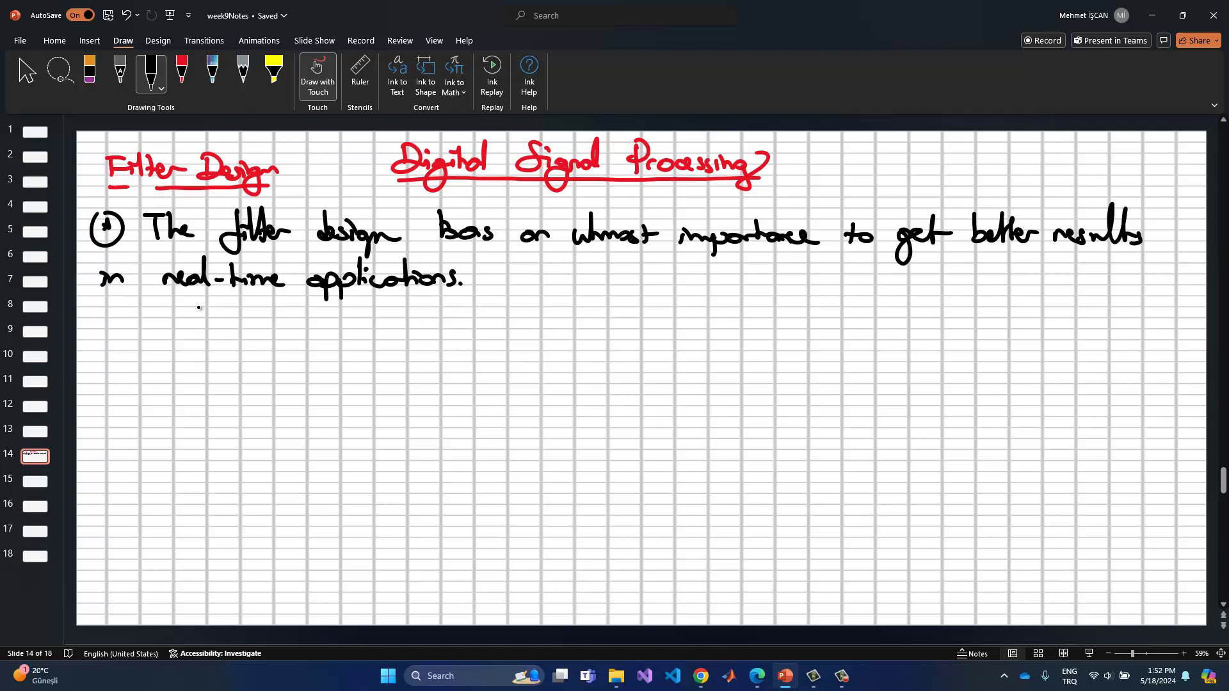
Write 'analogue filter design → discrete filter design' in black, labelling the arrow 'bilinear transform'
mouse_move(169, 335)
mouse_down()
mouse_move(204, 334)
mouse_move(215, 318)
mouse_move(228, 350)
mouse_move(268, 333)
mouse_move(309, 351)
mouse_move(430, 304)
mouse_move(454, 336)
mouse_move(492, 336)
mouse_up()
drag(509, 331, 556, 330)
mouse_move(540, 320)
mouse_down()
mouse_move(557, 330)
mouse_move(606, 320)
mouse_move(609, 340)
mouse_move(686, 329)
mouse_up()
drag(732, 311, 716, 355)
click(740, 327)
drag(733, 338, 704, 346)
mouse_move(747, 310)
mouse_down()
mouse_move(873, 334)
mouse_move(874, 355)
mouse_move(895, 333)
mouse_up()
drag(894, 332, 914, 334)
mouse_move(505, 279)
mouse_down()
mouse_move(505, 306)
mouse_move(520, 298)
mouse_up()
mouse_move(520, 282)
mouse_down()
mouse_move(563, 304)
mouse_move(608, 280)
mouse_move(699, 286)
mouse_up()
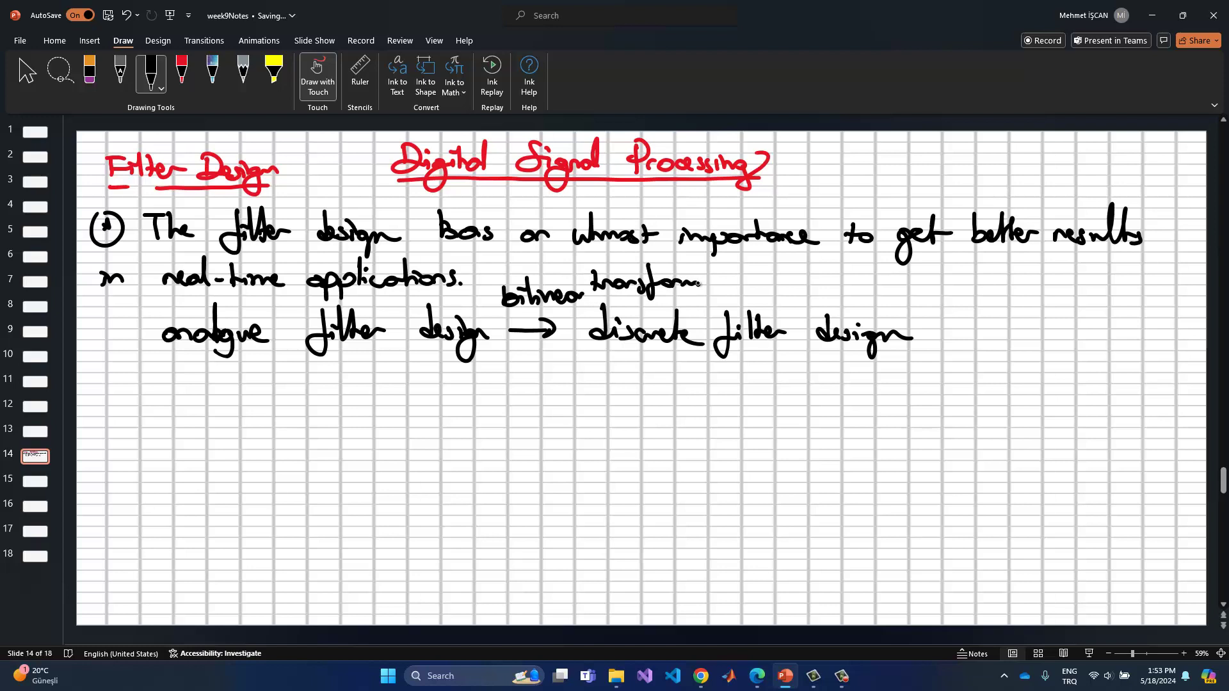
Wavy-underline both phrases, noting 'L, C, opamp' under analogue and 'mathematical formulation' under discrete
mouse_move(150, 354)
mouse_down()
mouse_move(307, 368)
mouse_move(486, 355)
mouse_up()
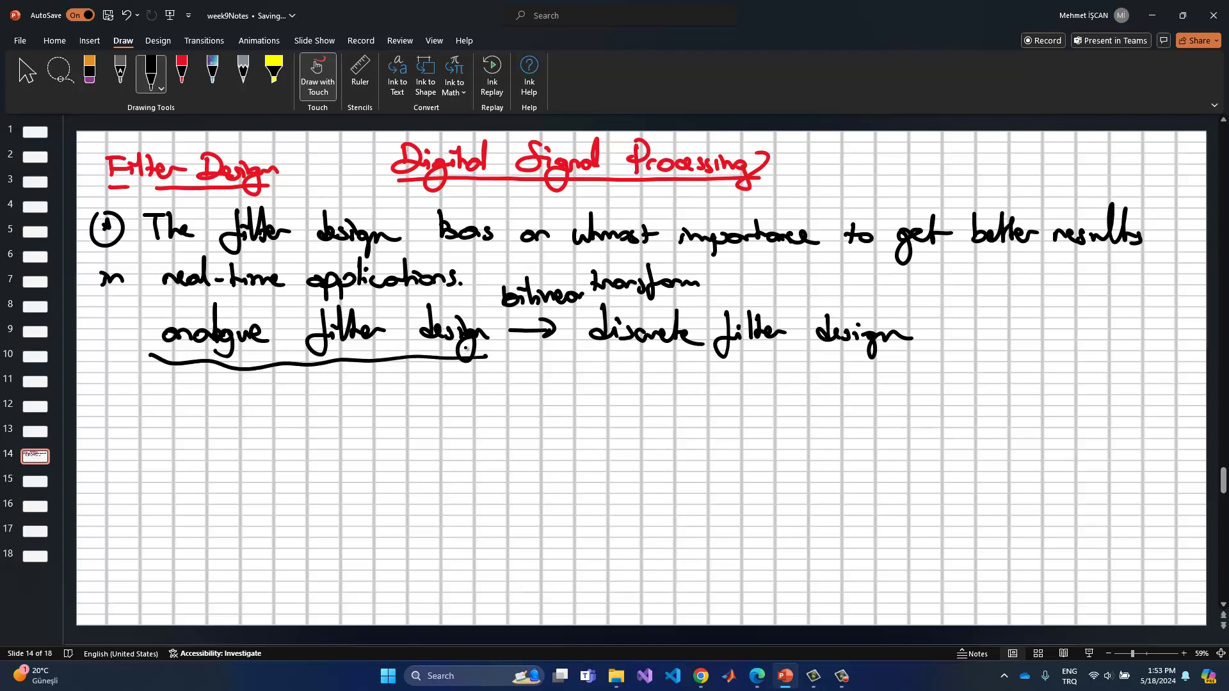
mouse_move(193, 374)
mouse_down()
mouse_move(211, 401)
mouse_move(351, 391)
mouse_move(339, 397)
mouse_up()
click(251, 395)
drag(591, 362, 880, 368)
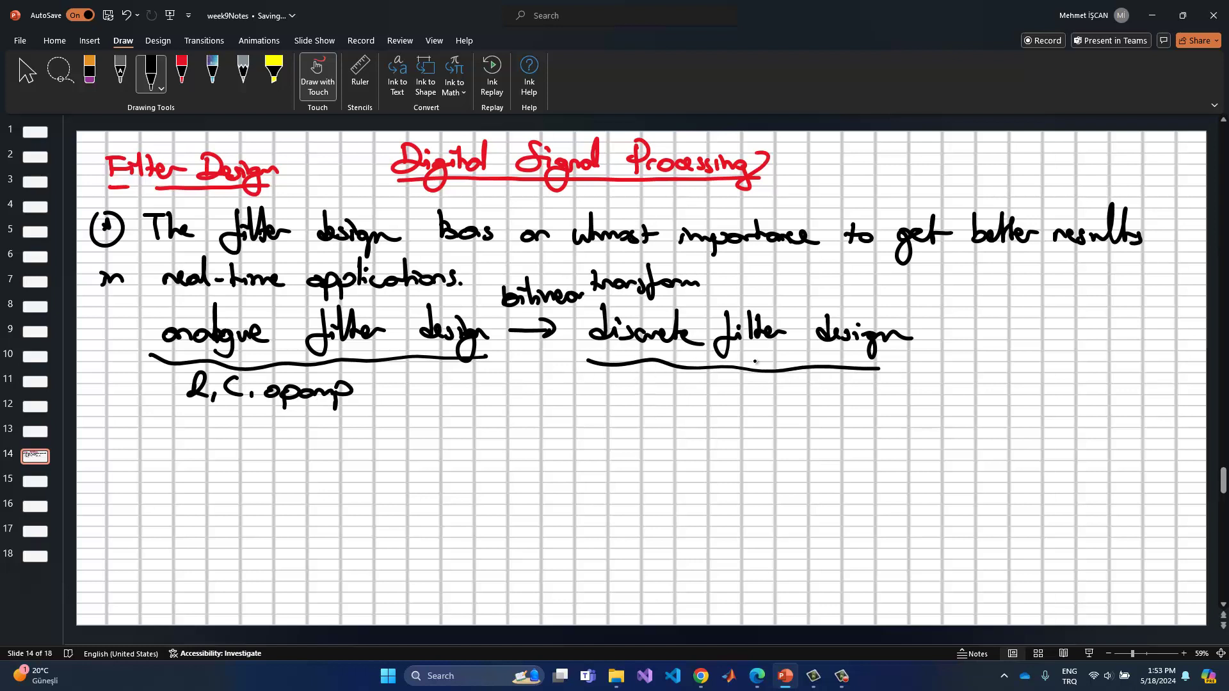
mouse_move(604, 400)
mouse_down()
mouse_move(640, 398)
mouse_move(650, 384)
mouse_move(687, 397)
mouse_move(915, 391)
mouse_move(949, 401)
mouse_up()
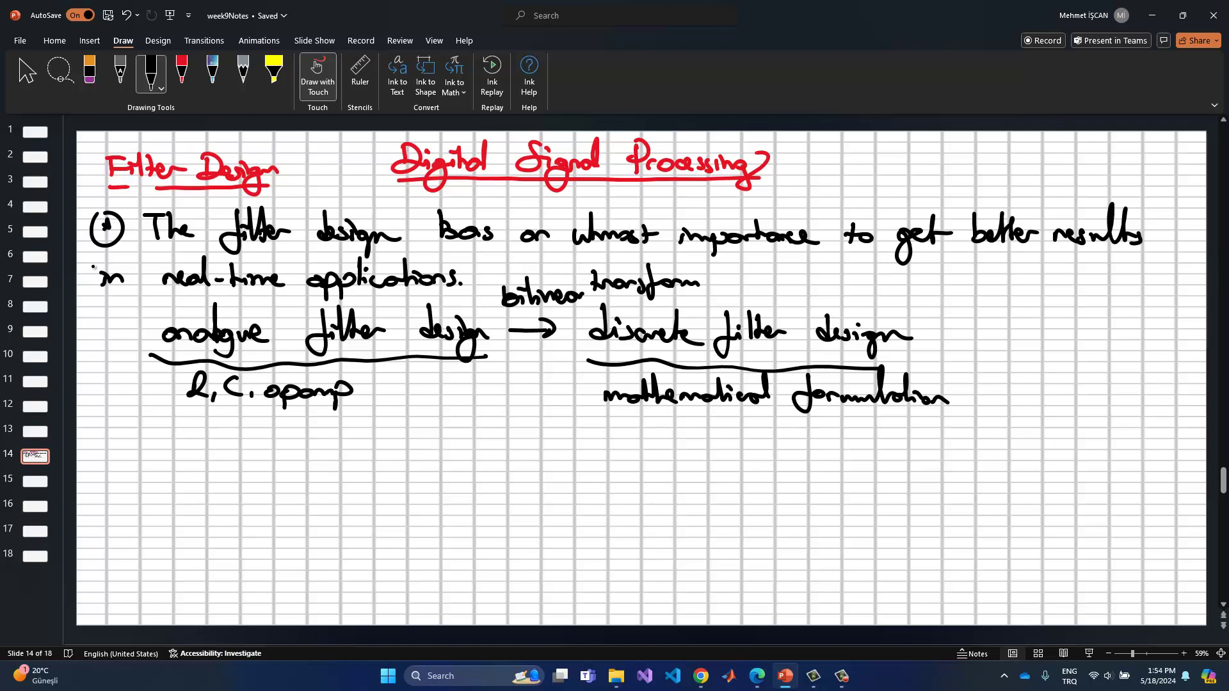
Drag the filter-design notes slide from position 14 to the start of the deck and open slide 2
click(36, 132)
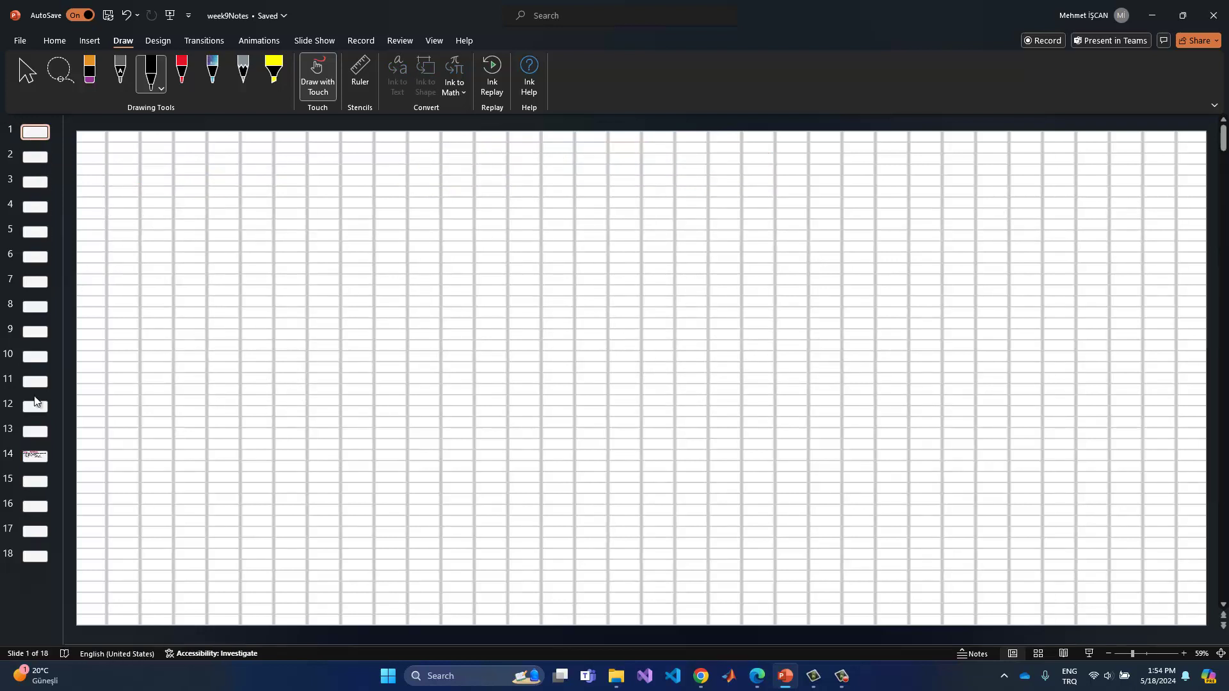
drag(29, 462, 30, 134)
click(36, 157)
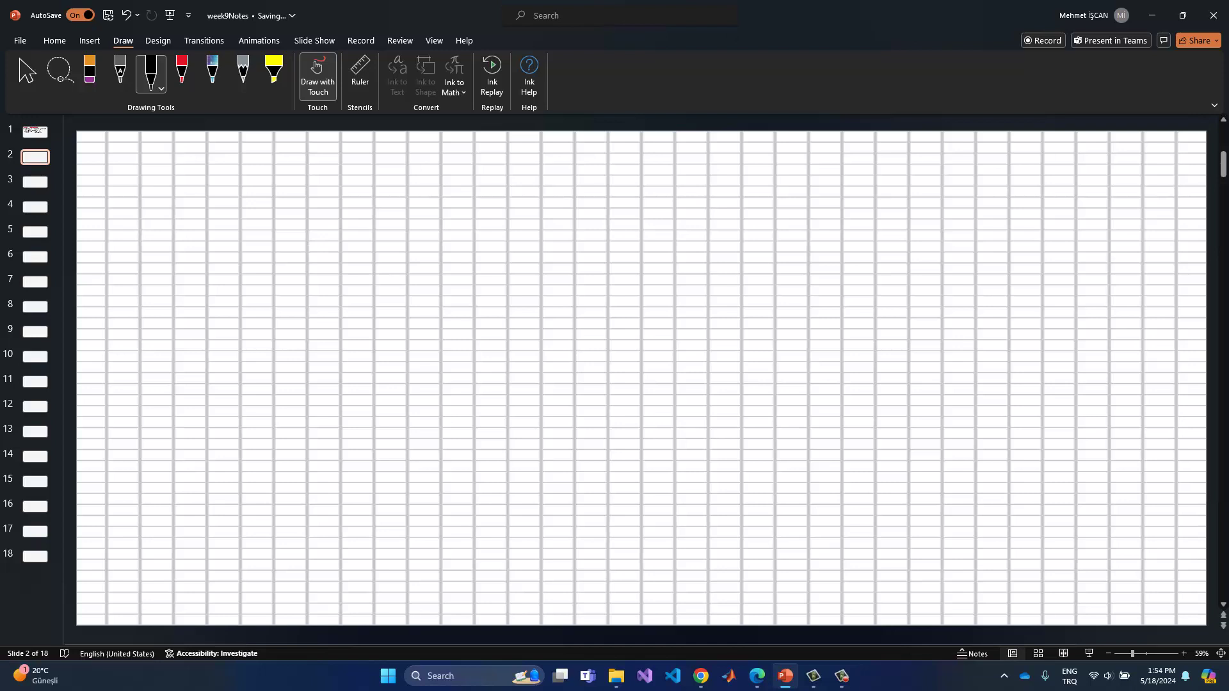
key(alt+Tab)
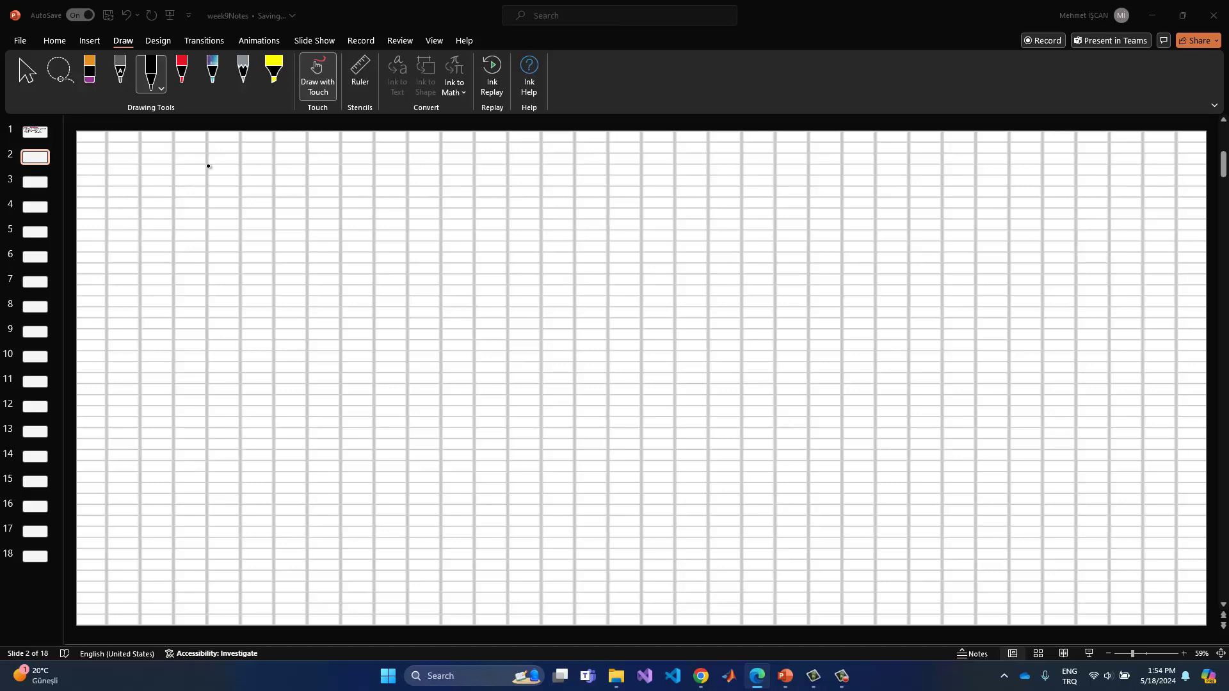
Write and underline 'Special Filters', write 'Butterworth', draw a vertical divider, and start 'Chebyshev'
mouse_move(128, 142)
mouse_down()
mouse_move(112, 168)
mouse_move(184, 164)
mouse_move(181, 149)
mouse_move(204, 144)
mouse_move(208, 172)
mouse_move(270, 143)
mouse_move(268, 158)
mouse_move(320, 160)
mouse_move(316, 169)
mouse_up()
drag(287, 178, 332, 177)
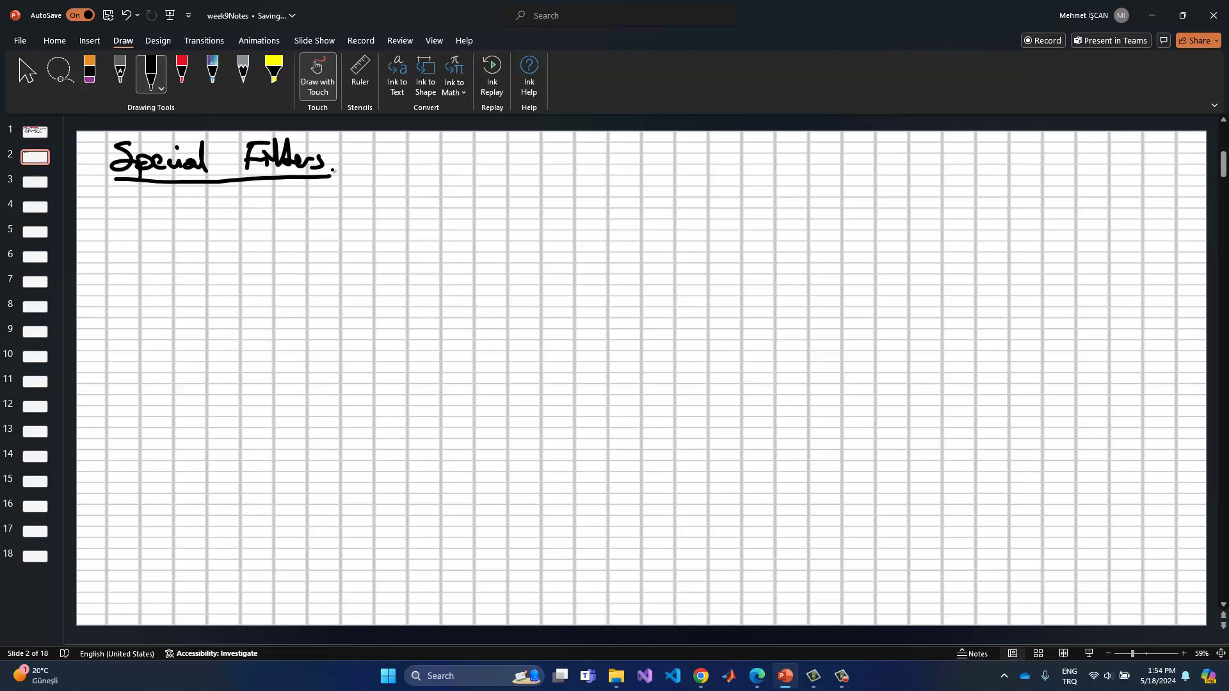
mouse_move(168, 217)
mouse_down()
mouse_move(198, 233)
mouse_move(206, 210)
mouse_move(231, 238)
mouse_move(308, 237)
mouse_move(318, 219)
mouse_move(343, 237)
mouse_up()
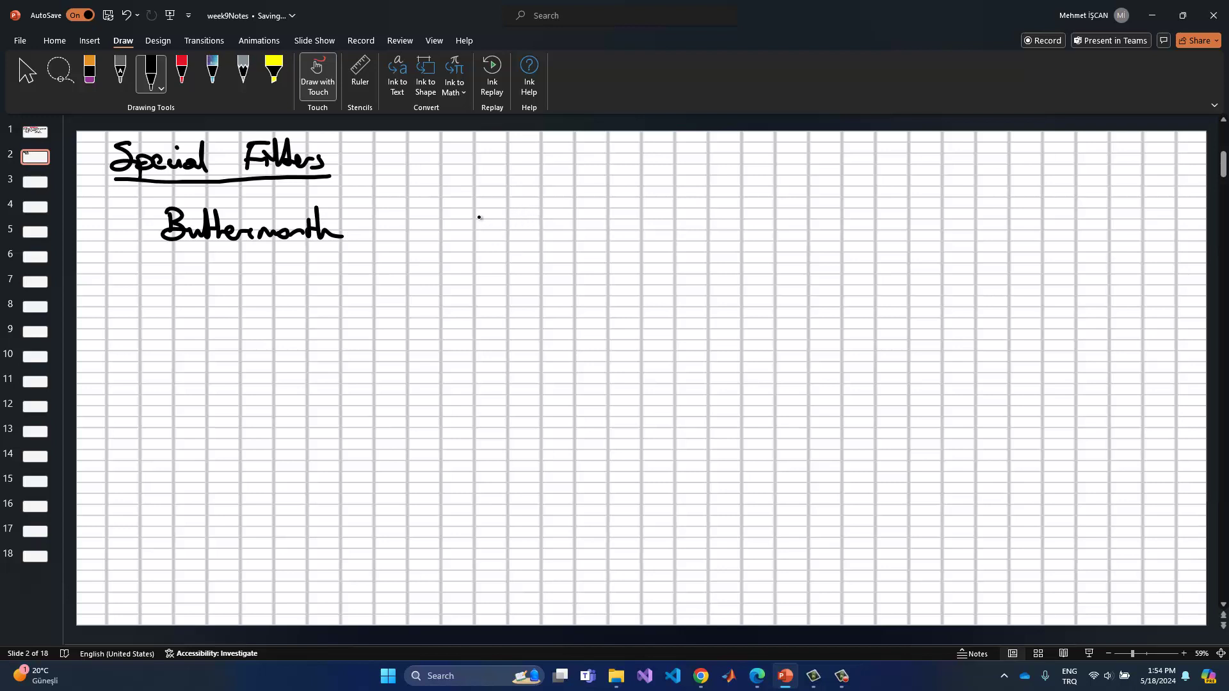
drag(520, 193, 529, 557)
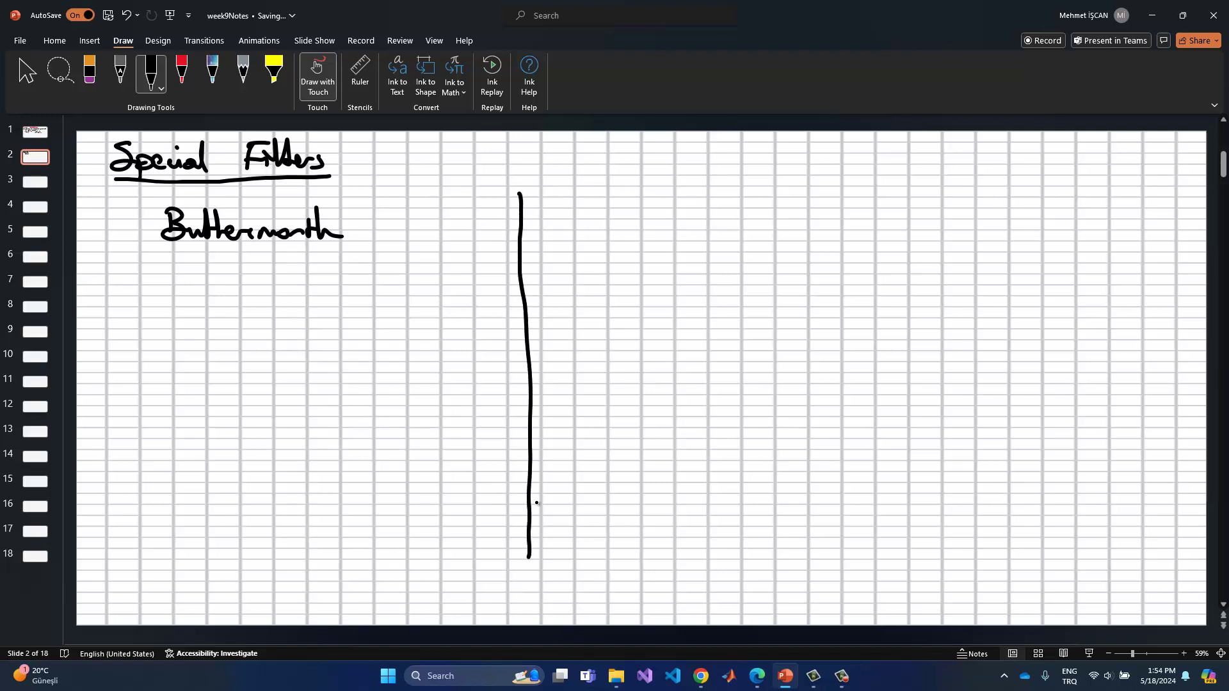
mouse_move(567, 204)
mouse_down()
mouse_move(567, 222)
mouse_move(614, 220)
mouse_move(621, 238)
mouse_move(650, 226)
mouse_up()
Finish 'Chebyshev', dash-underline both filter names, and write '- pole design' under Butterworth
mouse_move(666, 197)
mouse_down()
mouse_move(665, 212)
mouse_move(714, 208)
mouse_up()
drag(560, 232, 576, 233)
drag(582, 234, 616, 235)
drag(645, 235, 661, 234)
drag(675, 235, 704, 236)
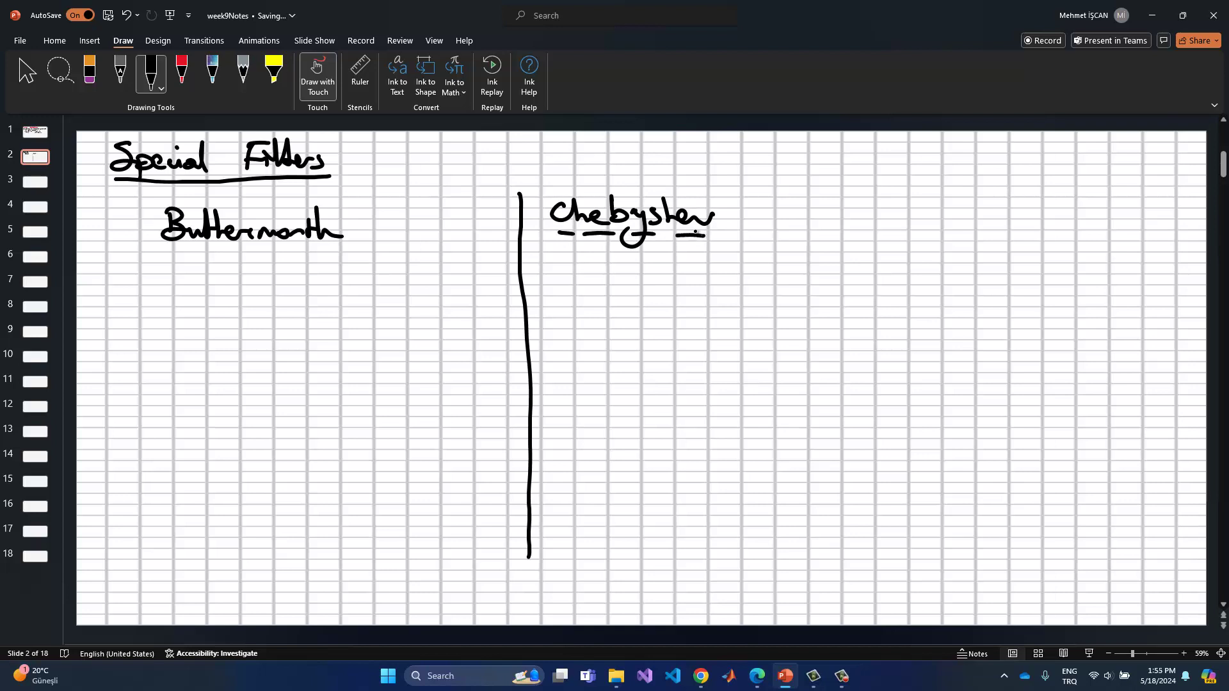
drag(151, 251, 228, 249)
drag(252, 250, 271, 250)
drag(282, 250, 346, 249)
mouse_move(103, 283)
mouse_down()
mouse_move(133, 298)
mouse_move(170, 285)
mouse_move(303, 289)
mouse_up()
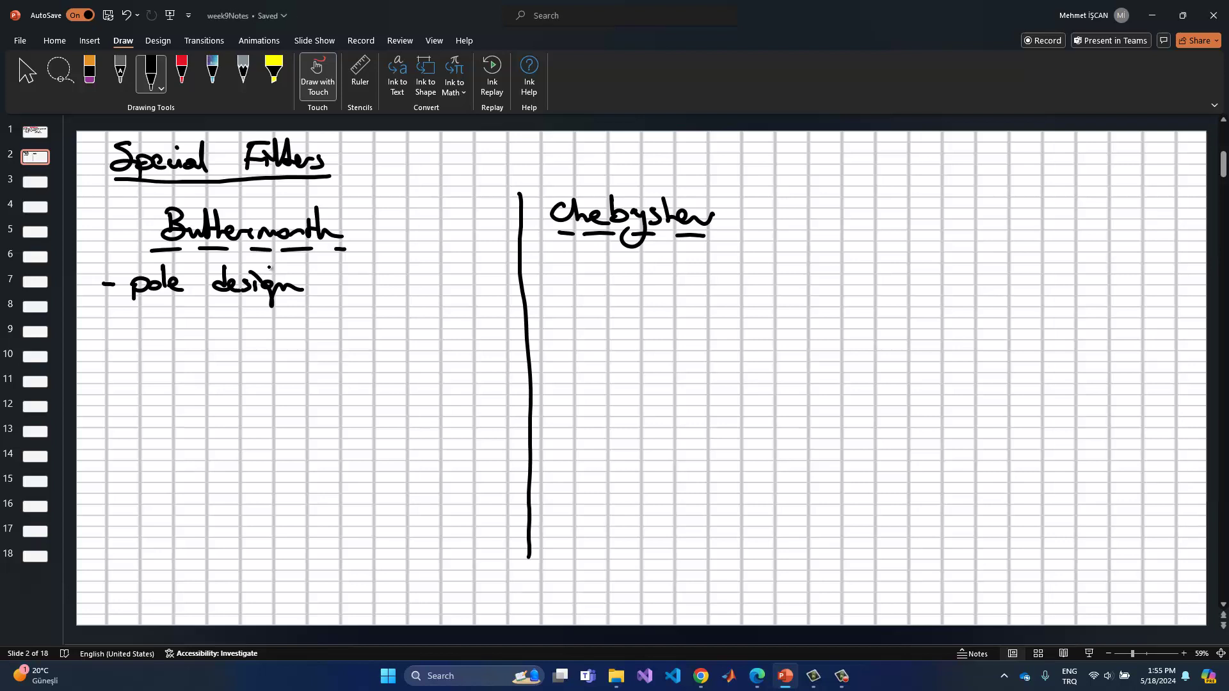
Add '(s-plane)' after pole design, then bullets 'maximal flat response' and 'few parameters are required to design it'
mouse_move(334, 269)
mouse_down()
mouse_move(332, 294)
mouse_move(388, 288)
mouse_up()
mouse_move(392, 282)
mouse_down()
mouse_move(390, 307)
mouse_move(403, 290)
mouse_up()
mouse_move(411, 268)
mouse_down()
mouse_move(413, 293)
mouse_move(458, 299)
mouse_up()
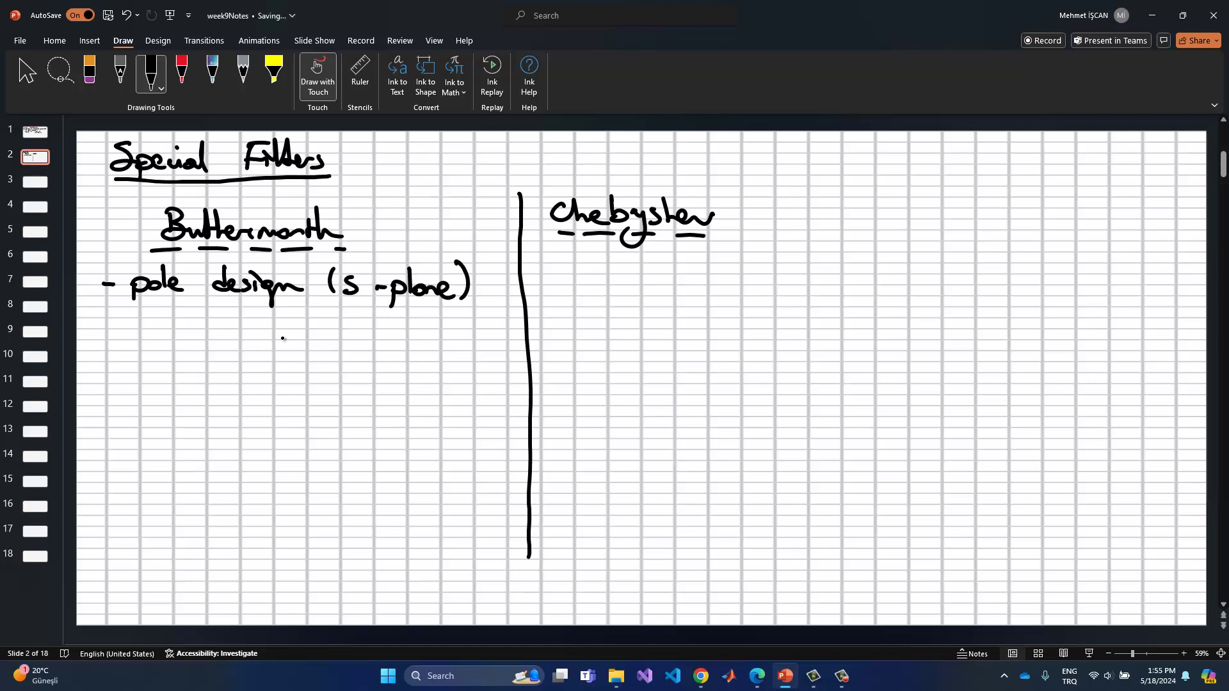
drag(102, 341, 436, 351)
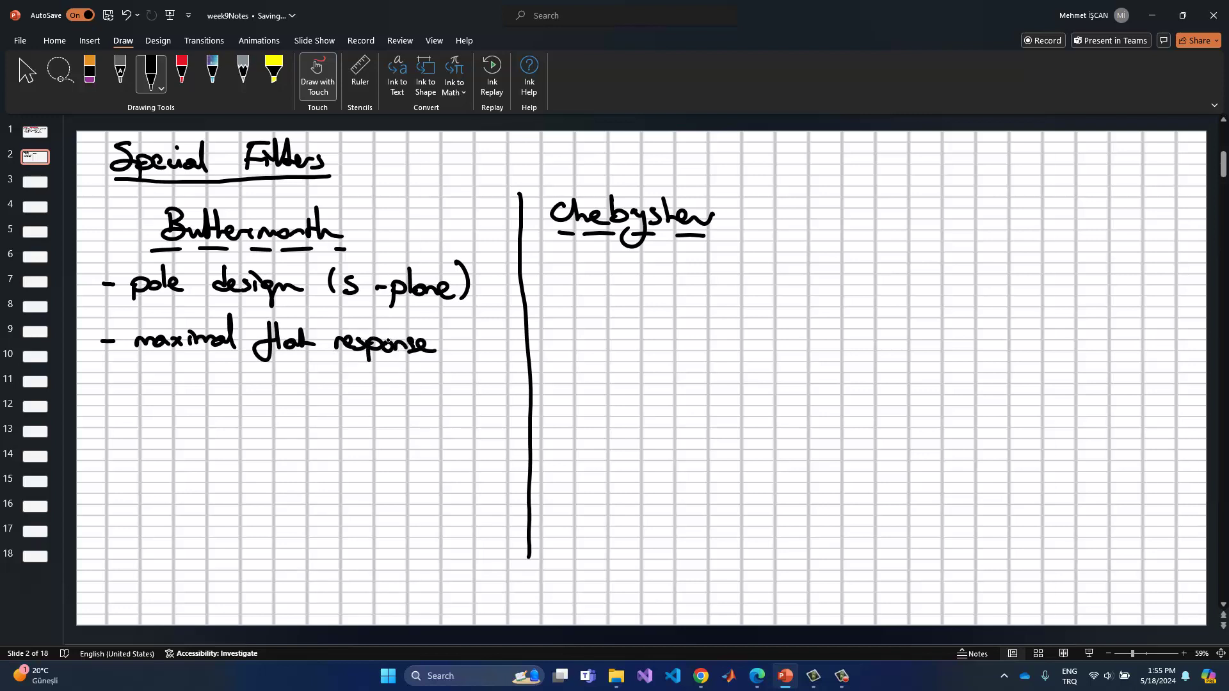
mouse_move(94, 389)
mouse_down()
mouse_move(464, 397)
mouse_move(509, 368)
mouse_move(505, 384)
mouse_up()
mouse_move(97, 437)
mouse_down()
mouse_move(164, 435)
mouse_move(206, 451)
mouse_move(288, 425)
mouse_move(307, 443)
mouse_up()
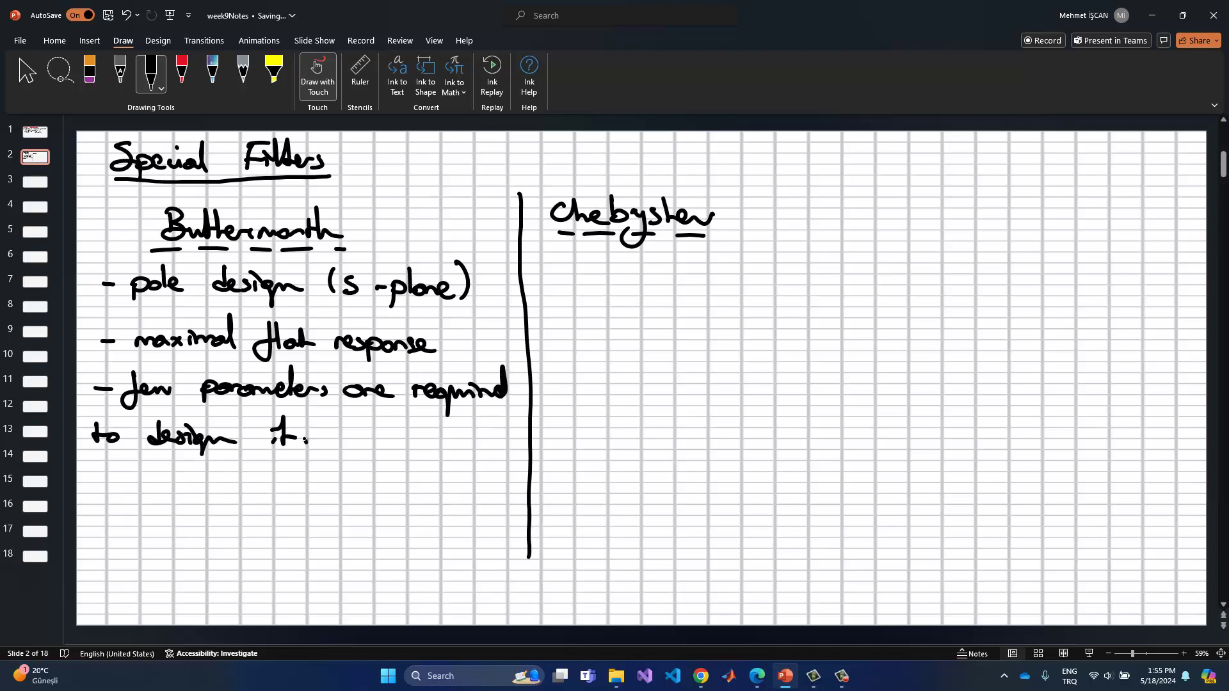